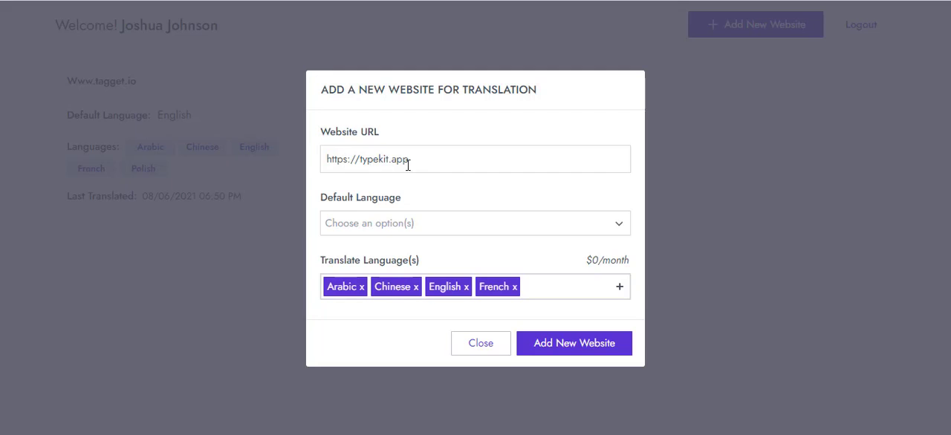
left_click(434, 227)
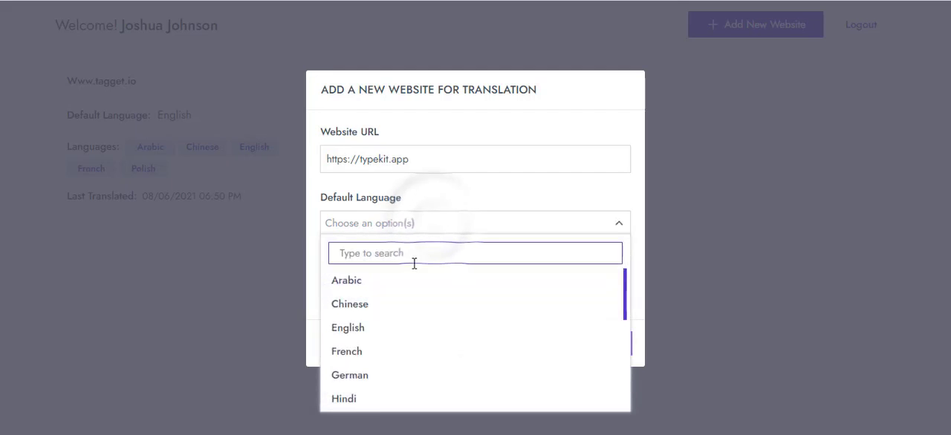
scroll(364, 368, "down", 5)
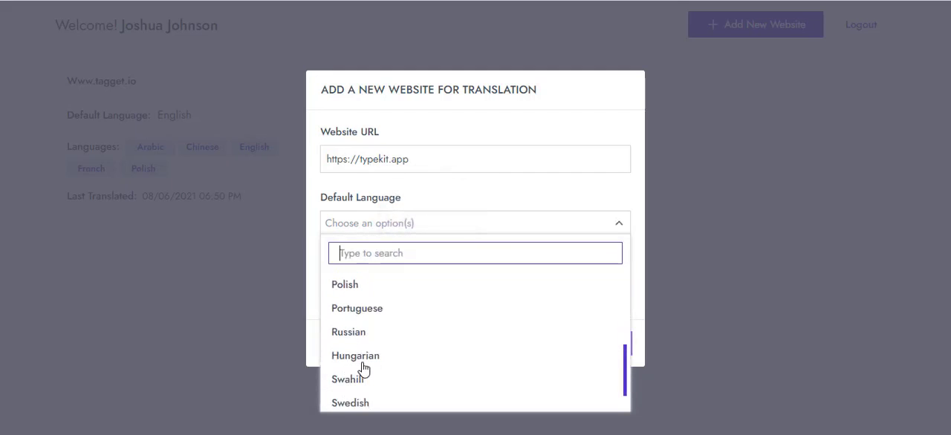
scroll(367, 364, "up", 5)
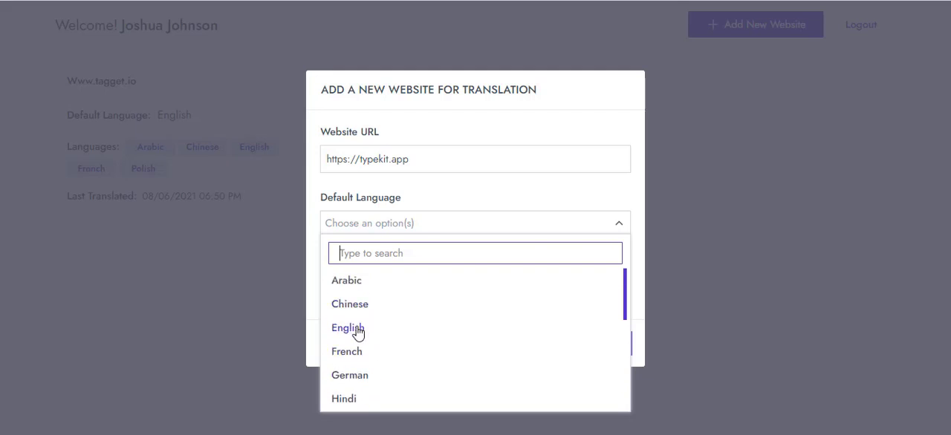
left_click(357, 335)
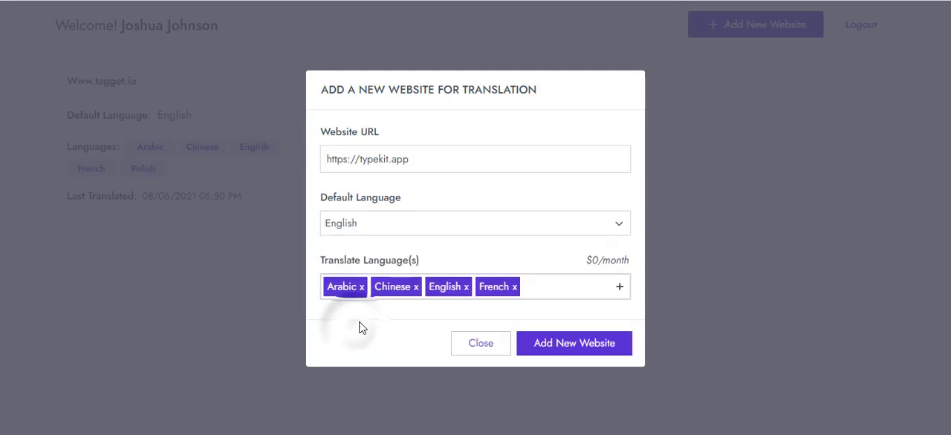
Step: Include Japanese in the translation languages and add the new website
left_click(543, 296)
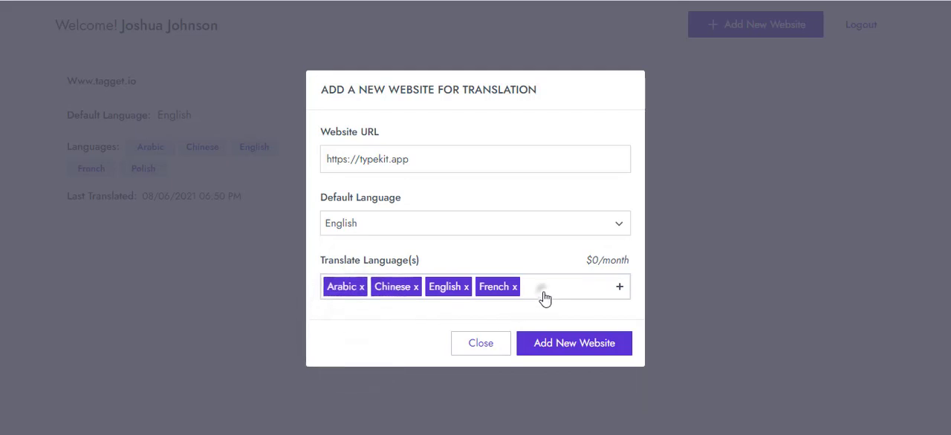
scroll(561, 239, "up", 3)
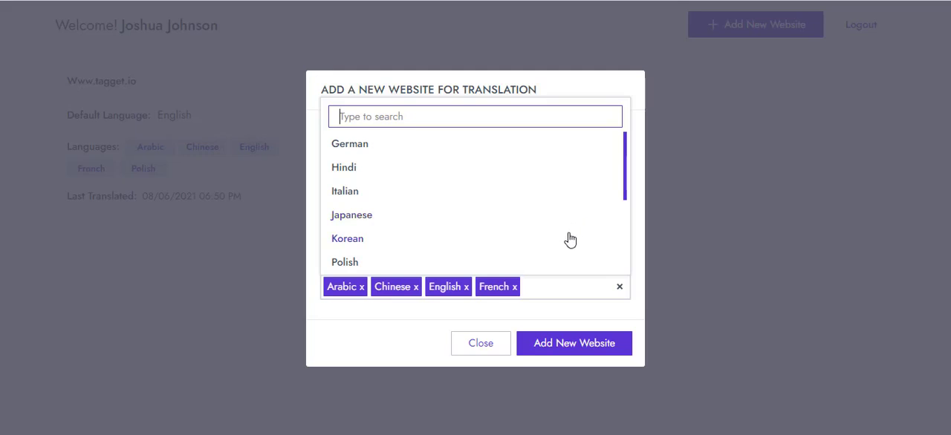
left_click(561, 221)
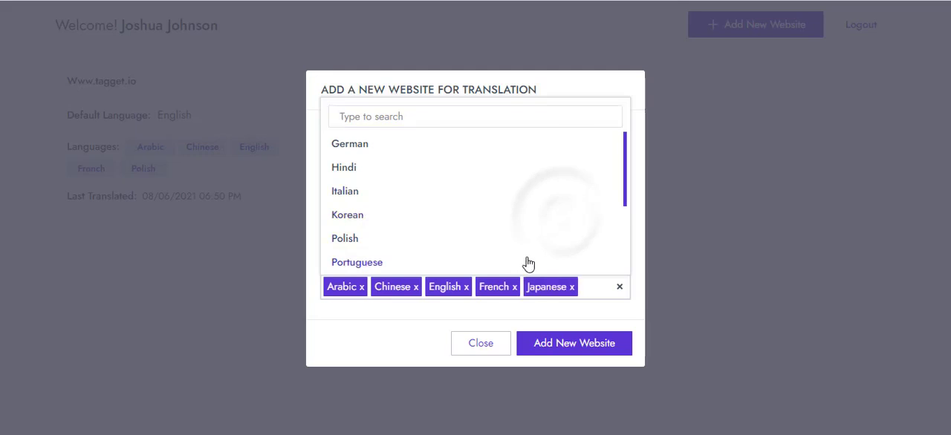
left_click(564, 352)
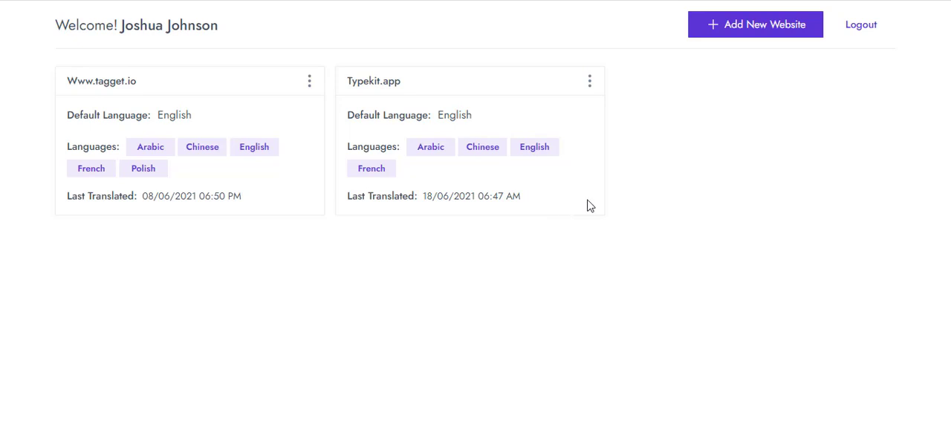
Step: Open the customization page of the Typekit.app website
left_click(589, 85)
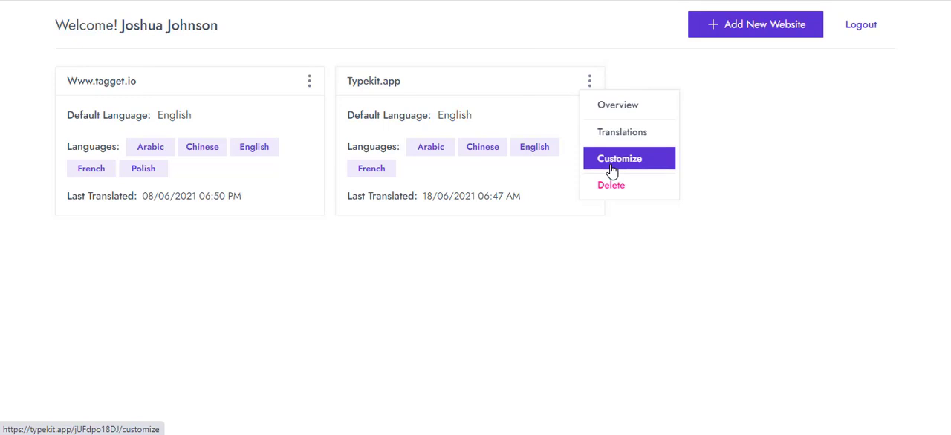
left_click(612, 171)
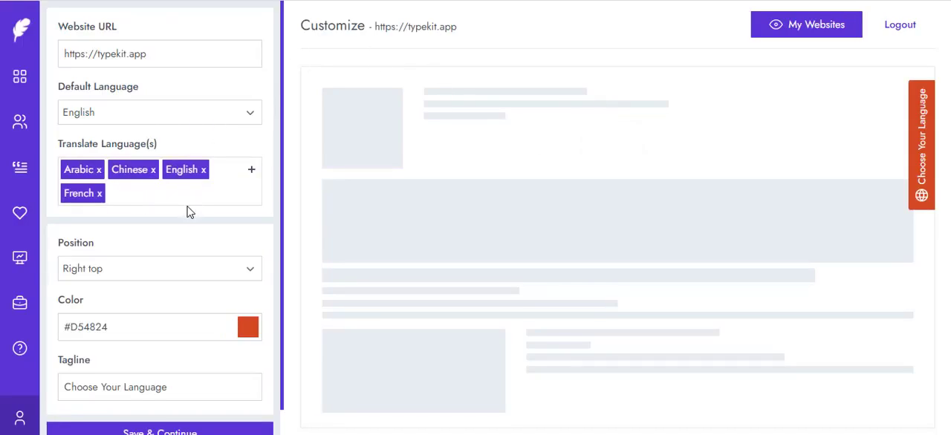
Step: Try the Bottom right, Top center and Top right positions for the language widget
left_click(183, 269)
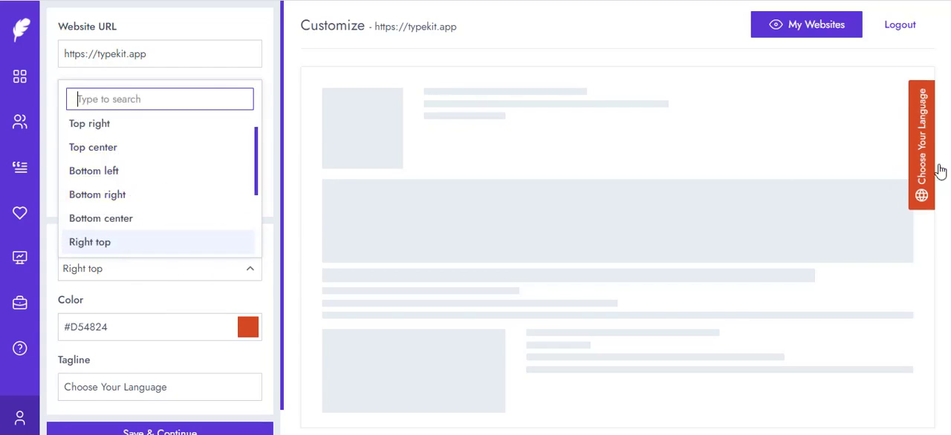
left_click(151, 198)
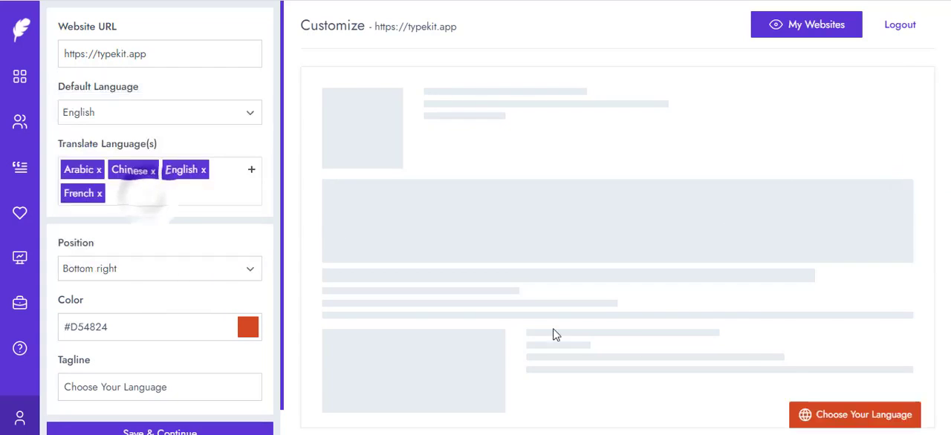
left_click(170, 266)
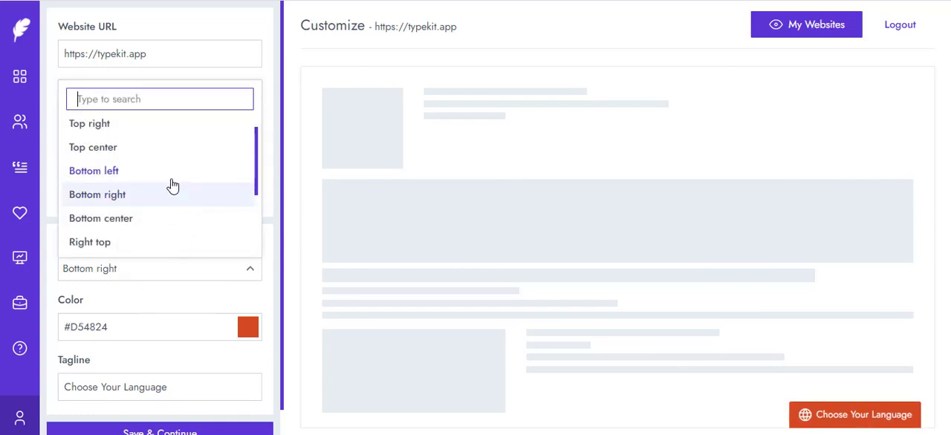
left_click(141, 153)
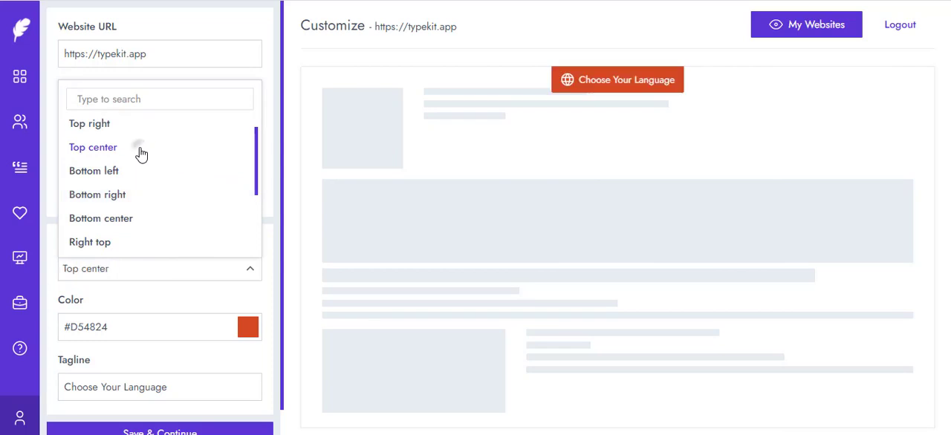
left_click(127, 274)
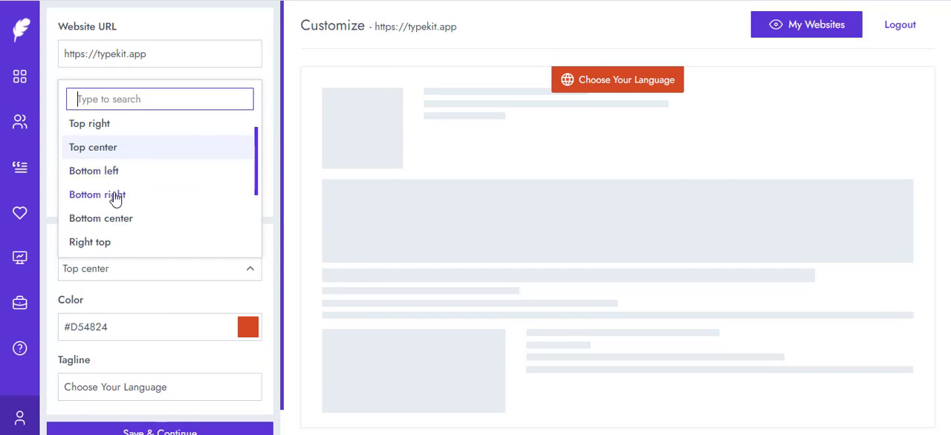
left_click(111, 197)
left_click(149, 272)
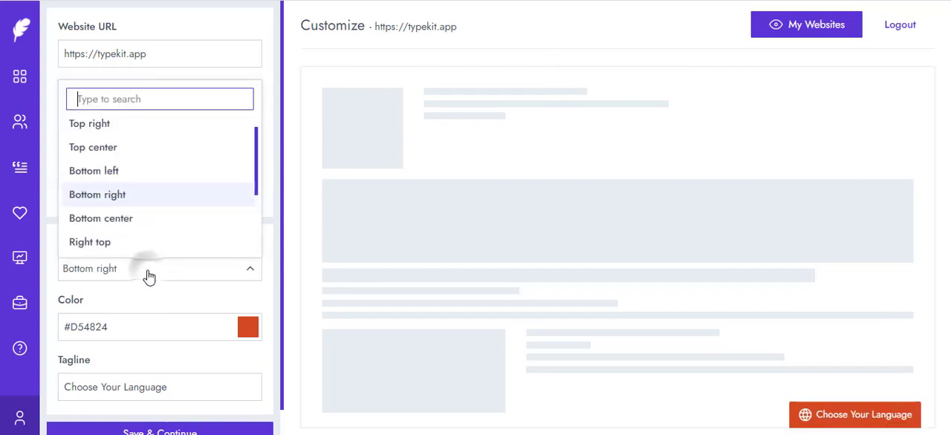
scroll(199, 242, "up", 1)
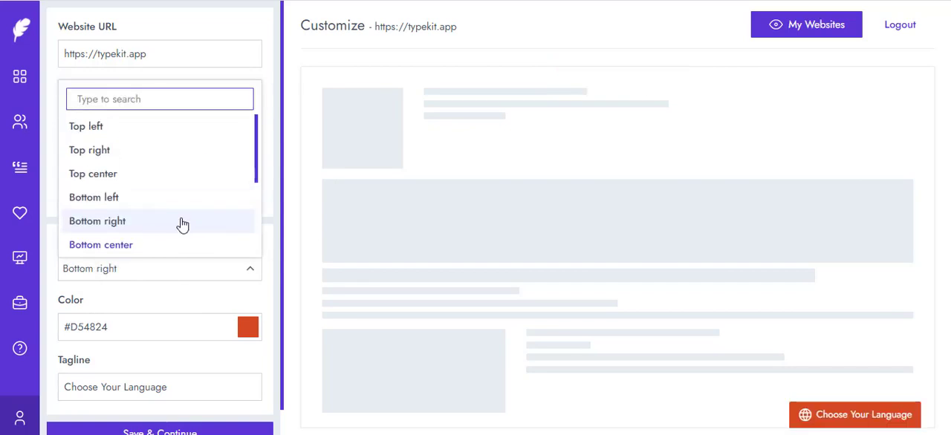
left_click(113, 158)
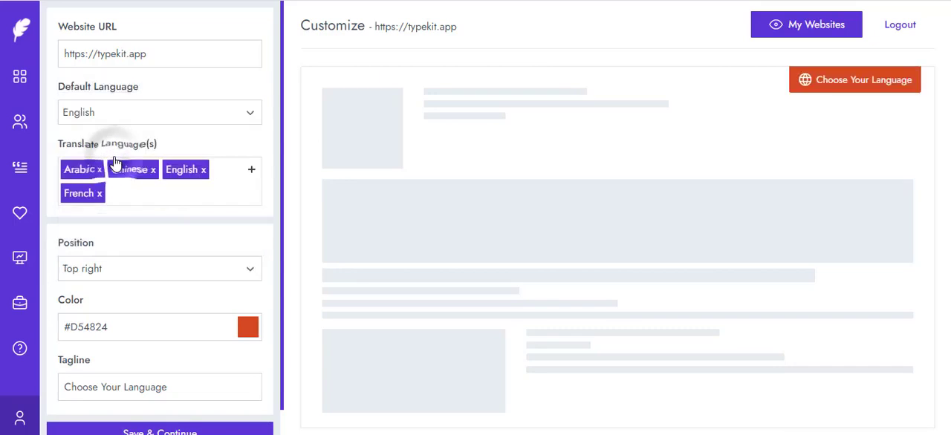
Step: Set the language widget's position to Right center and open its color picker
left_click(114, 268)
scroll(227, 210, "down", 3)
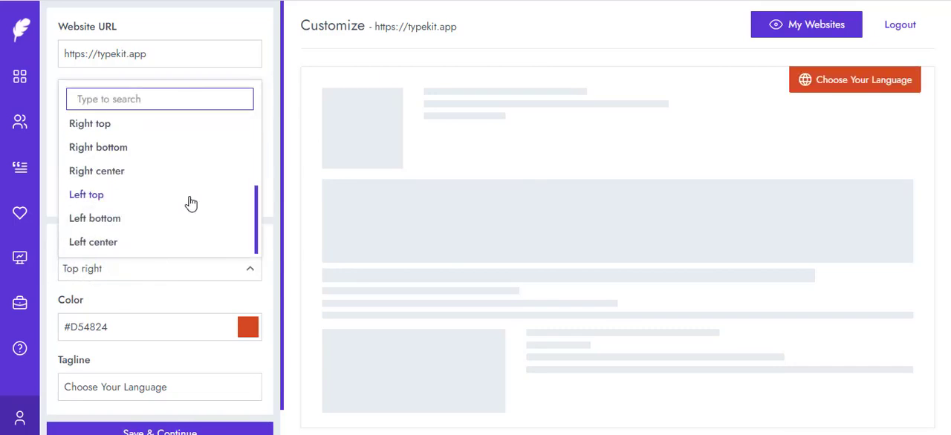
left_click(113, 171)
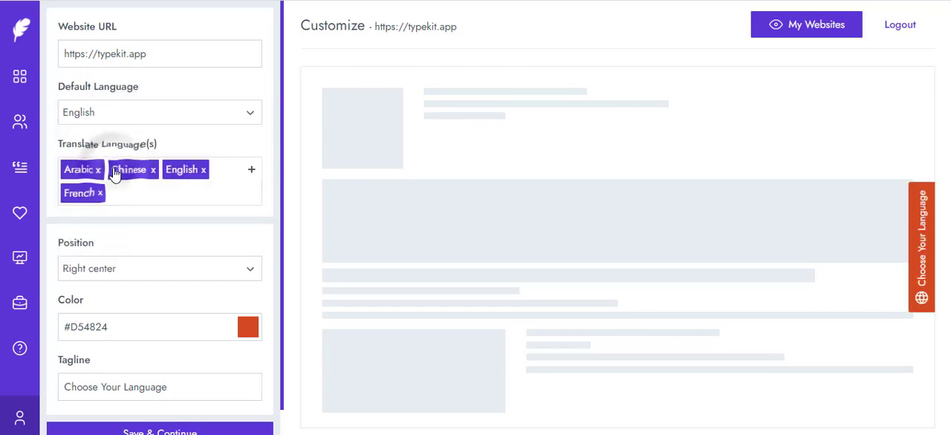
left_click(250, 329)
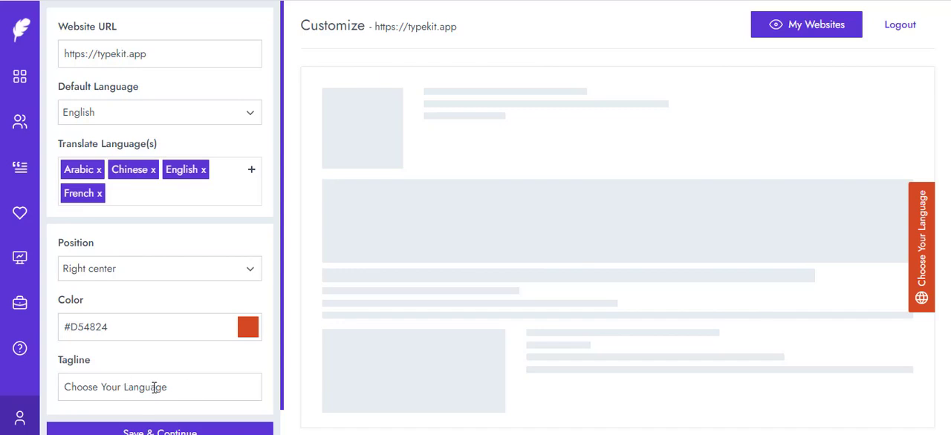
Step: Change the widget's tagline to "Select Your Language" and save the customization
left_click(193, 391)
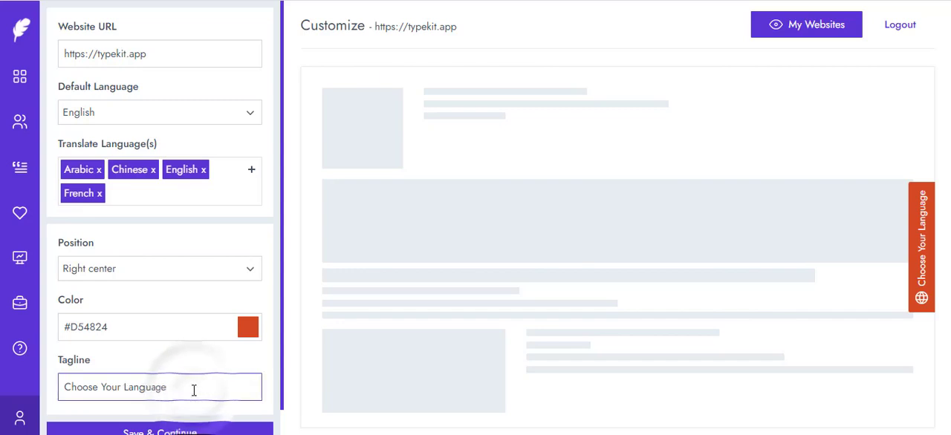
double_click(84, 387)
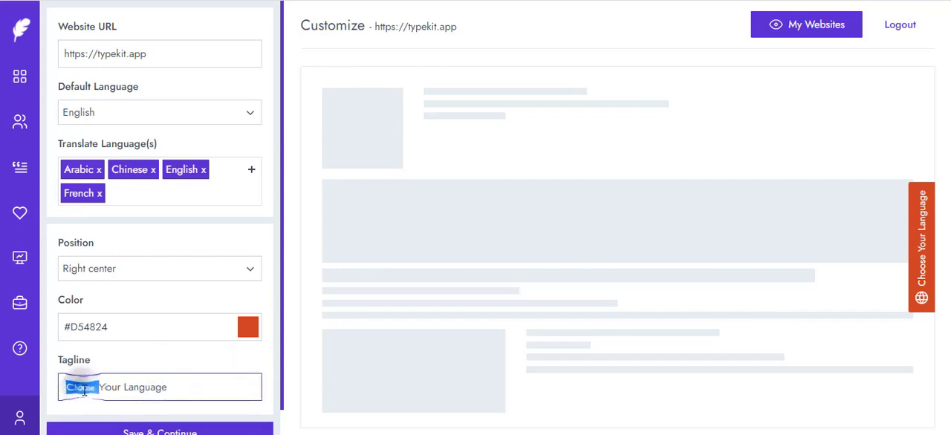
type("Select")
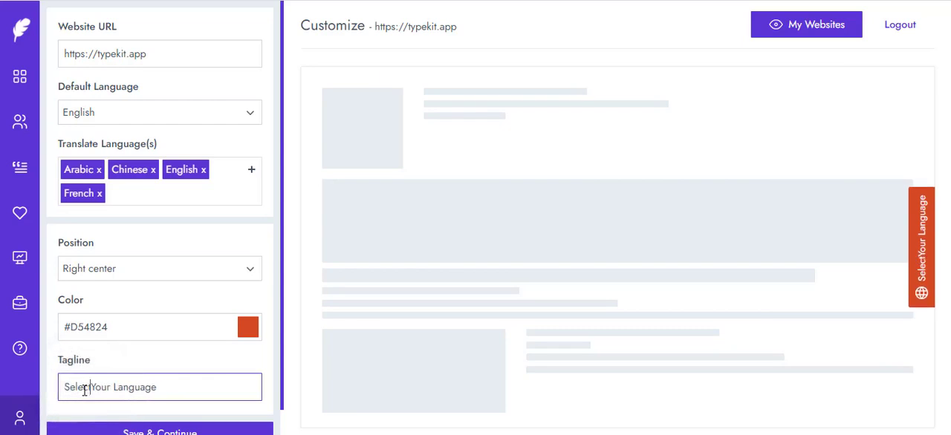
left_click(128, 432)
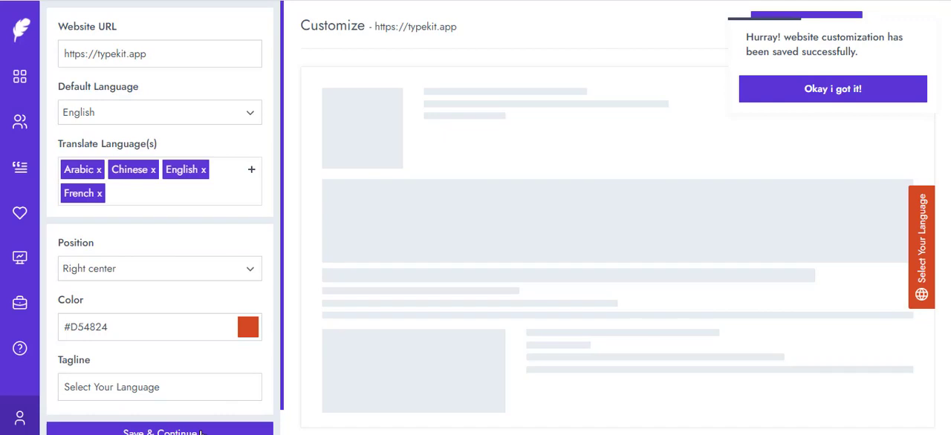
Step: Open the website's overview and examine its embed code, quick statistics and translation charts by month and country
left_click(19, 87)
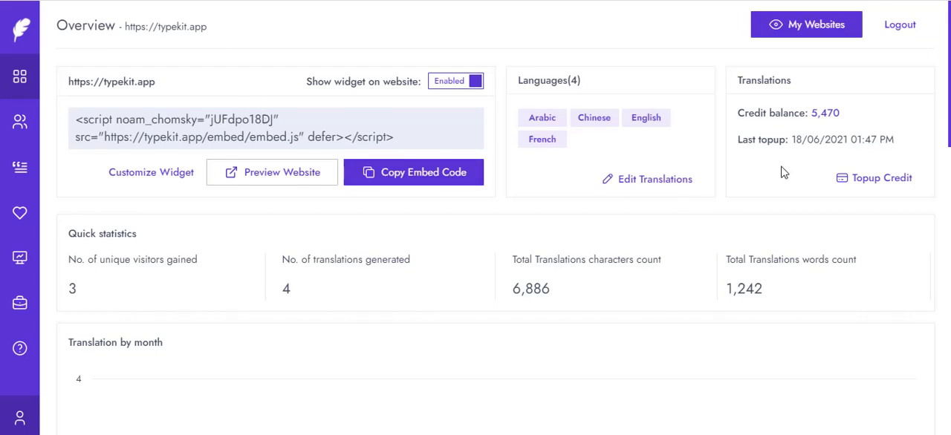
left_click_drag(948, 92, 937, 434)
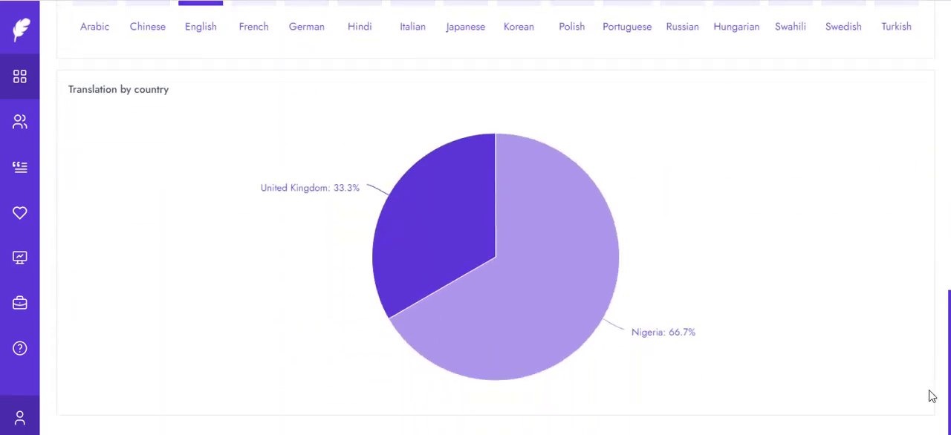
left_click_drag(933, 396, 936, 113)
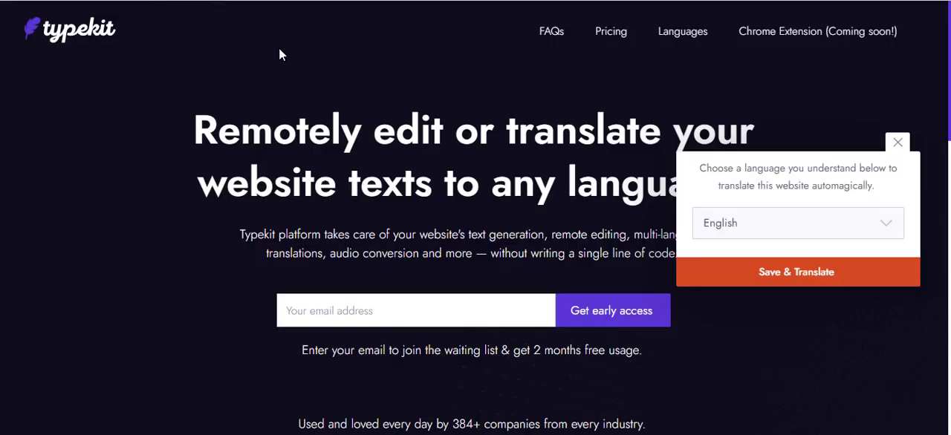
Step: Choose Arabic in the language widget on the Typekit website and save the choice to translate the page
left_click(867, 234)
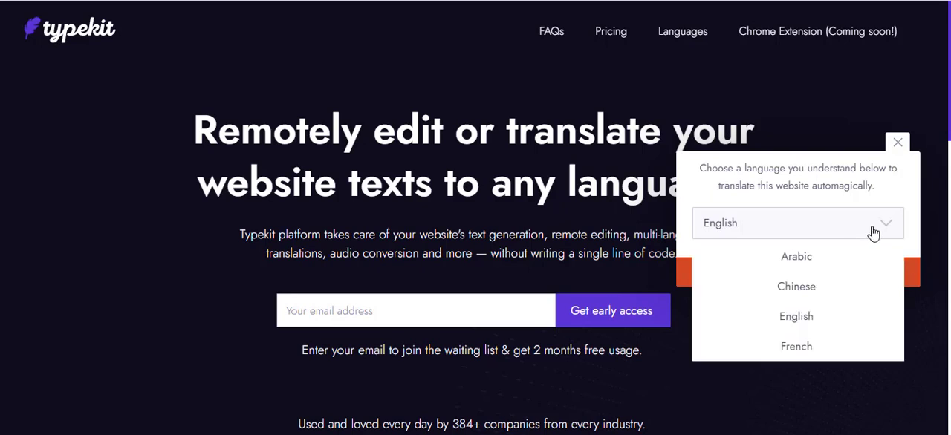
left_click(806, 257)
left_click(786, 265)
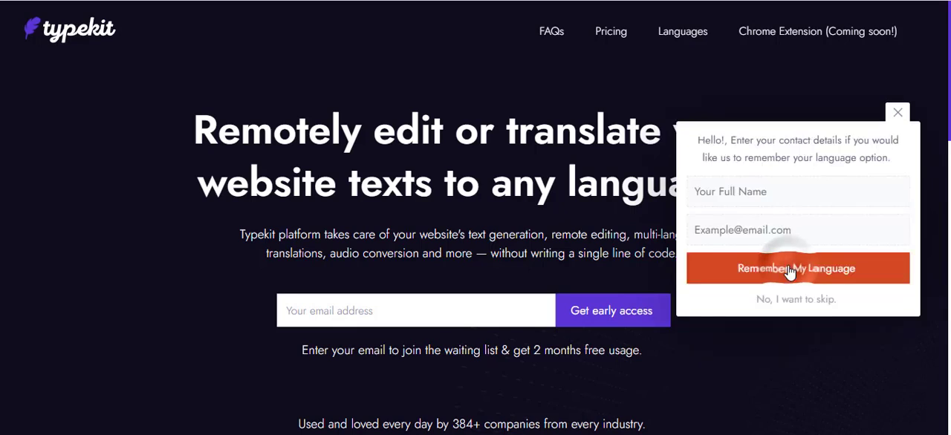
Step: Enter the visitor's name and e-mail address, have the language choice remembered, and look over the Arabic page
left_click(780, 195)
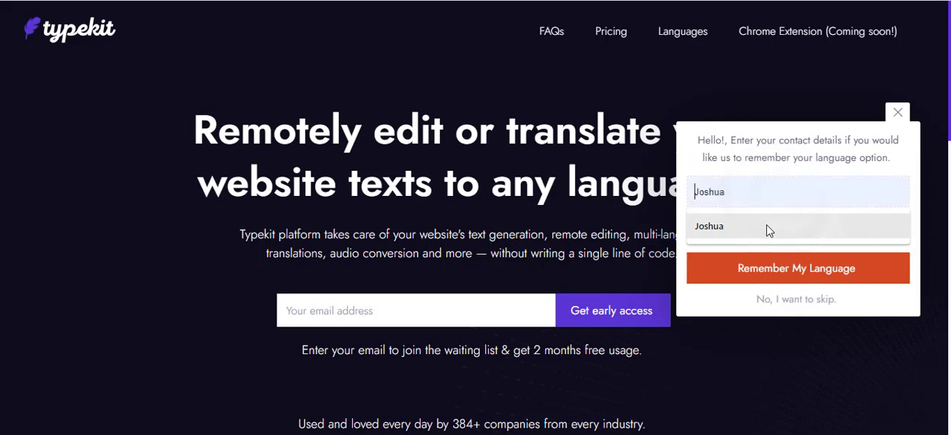
left_click(769, 231)
left_click(766, 223)
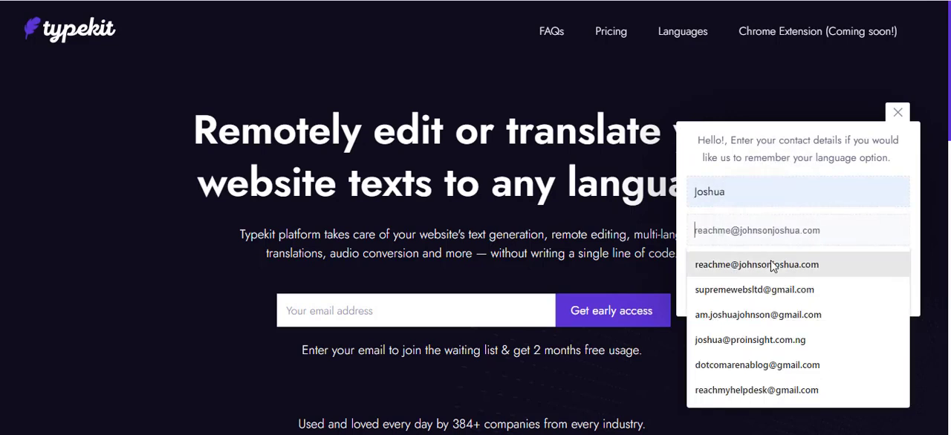
left_click(786, 313)
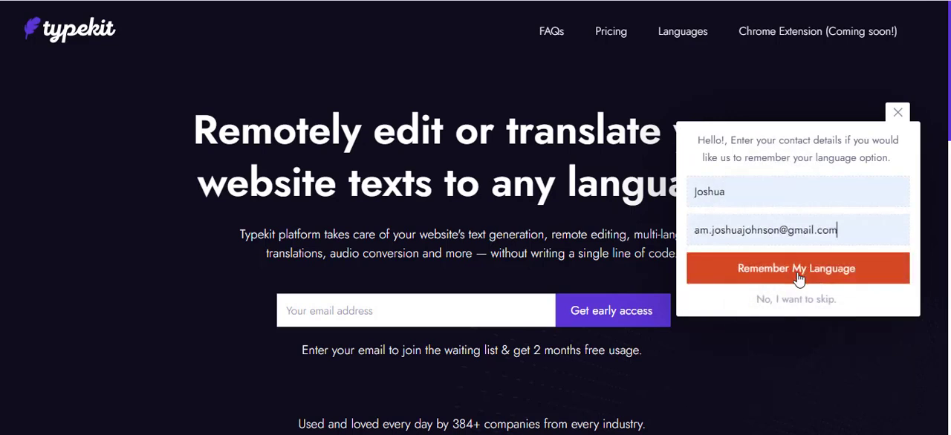
left_click(799, 275)
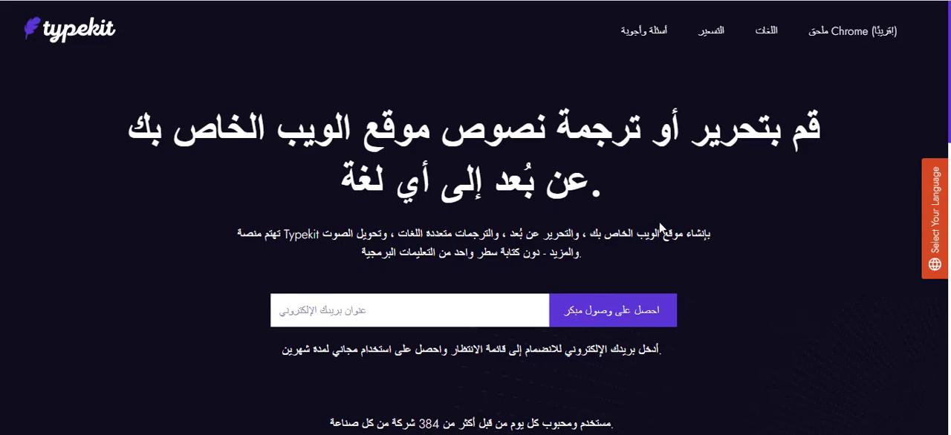
scroll(578, 249, "down", 10)
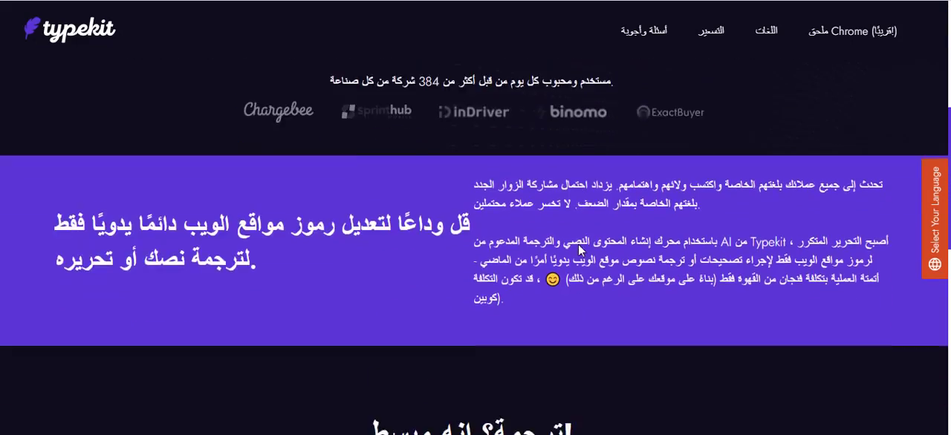
Step: Look over the customer and feature sections of the Arabic home page
scroll(581, 254, "down", 3)
scroll(580, 252, "up", 7)
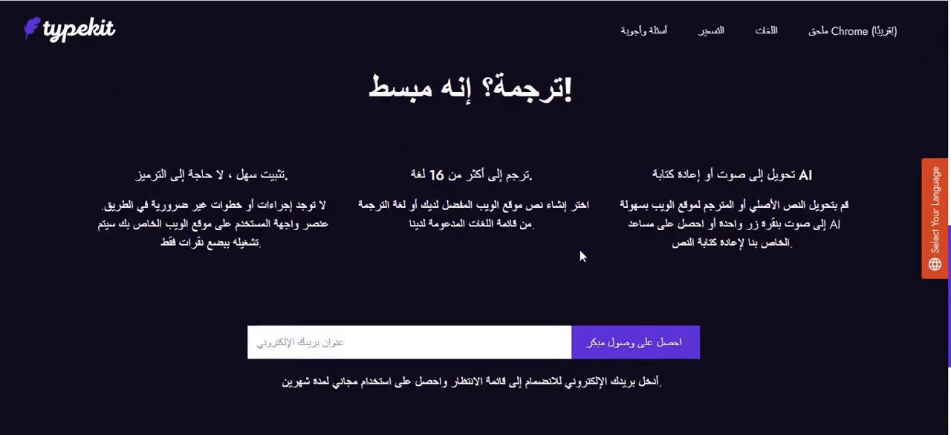
scroll(579, 253, "up", 4)
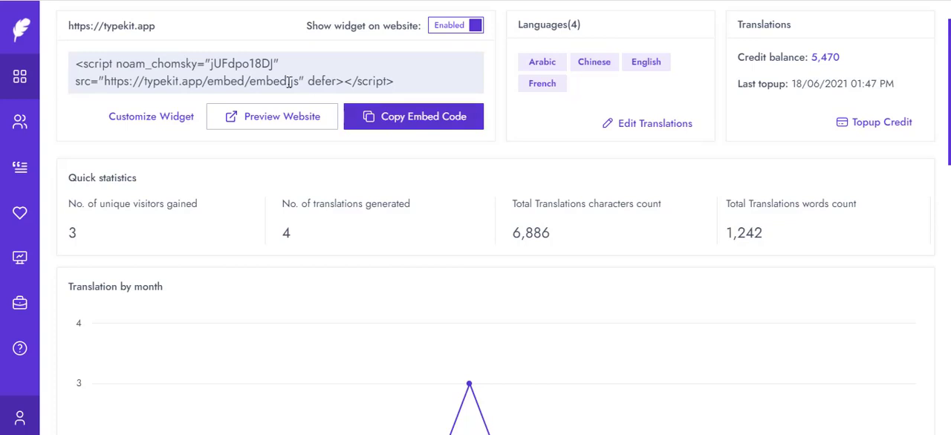
Step: Switch back to the Typekit dashboard and examine the website's recorded visitors and the options for an entry
left_click(20, 122)
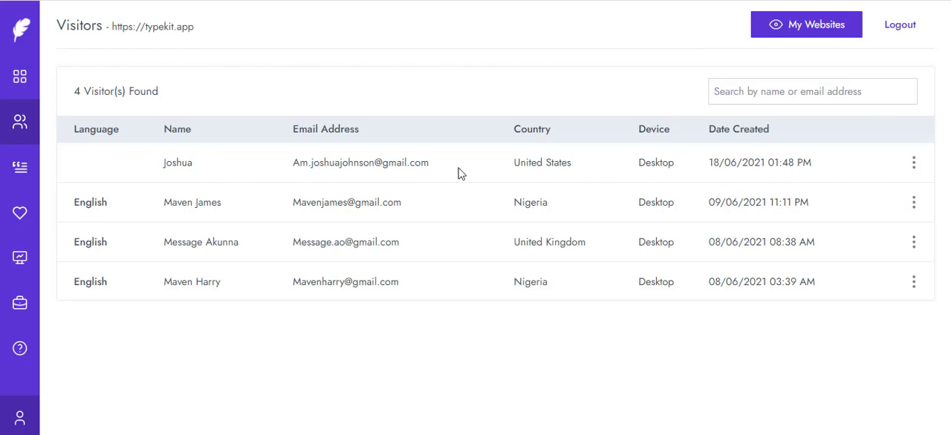
left_click(317, 171)
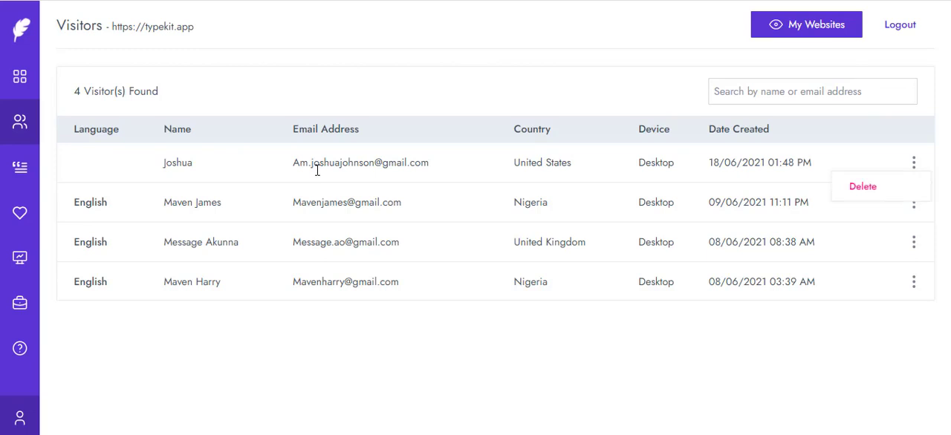
Step: Open the translations of Typekit.app from the website list and look through the editable texts of the English (Default) version
left_click(20, 33)
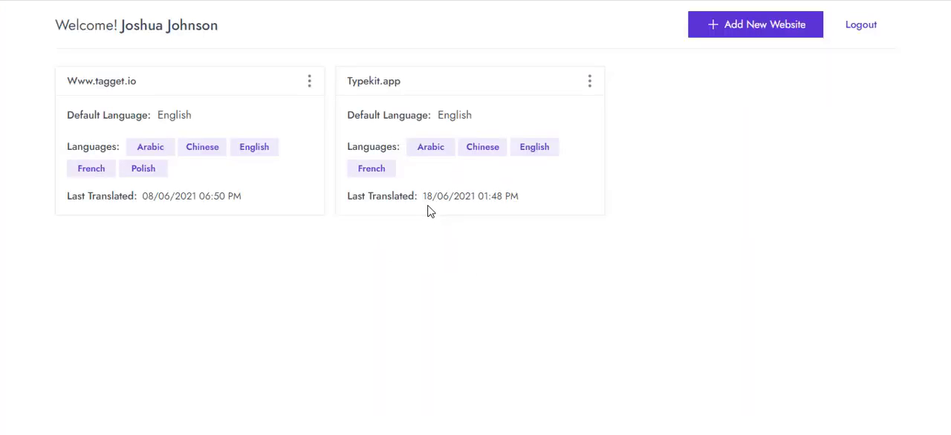
left_click(590, 84)
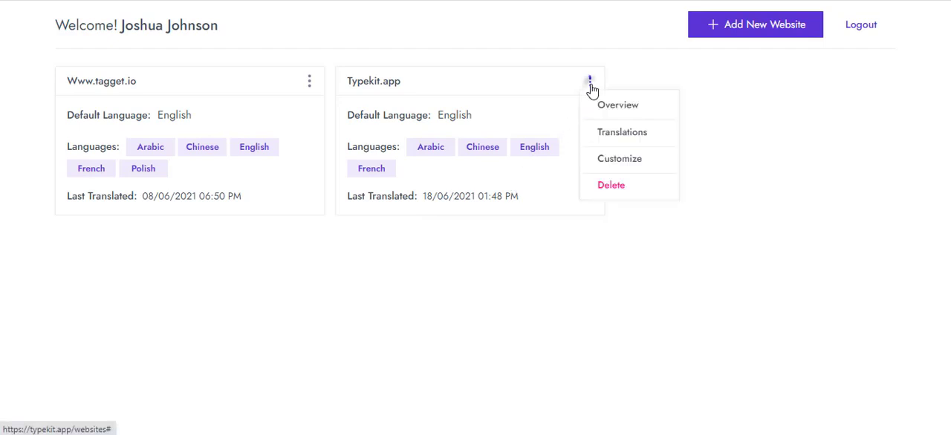
left_click(600, 134)
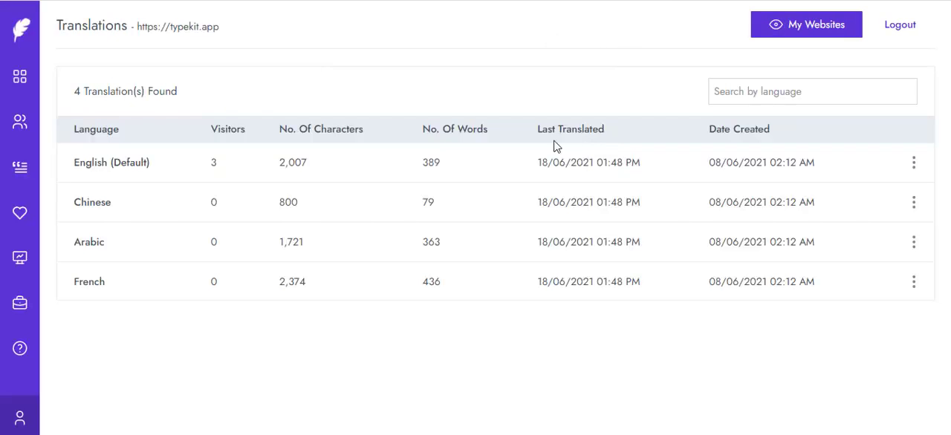
left_click(913, 162)
left_click(898, 187)
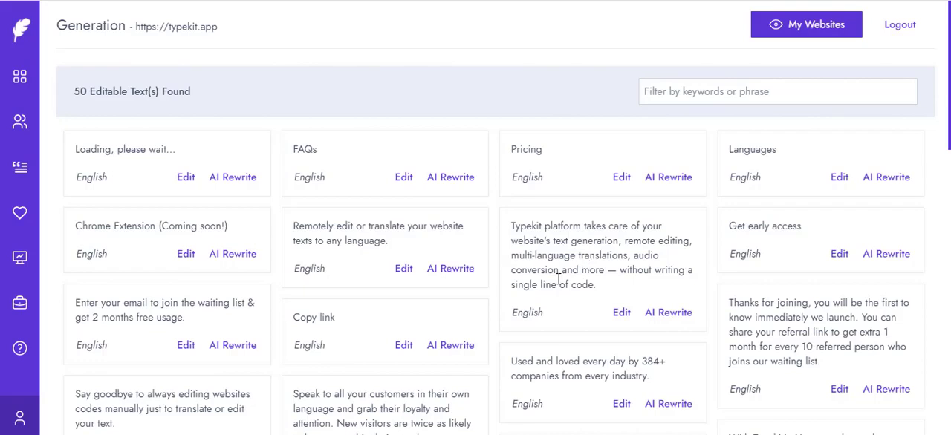
scroll(534, 281, "down", 11)
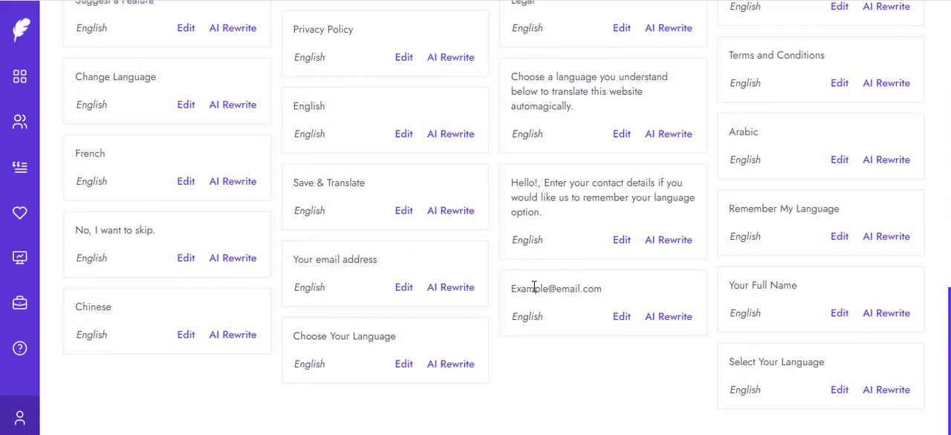
scroll(534, 286, "up", 1)
scroll(534, 286, "up", 5)
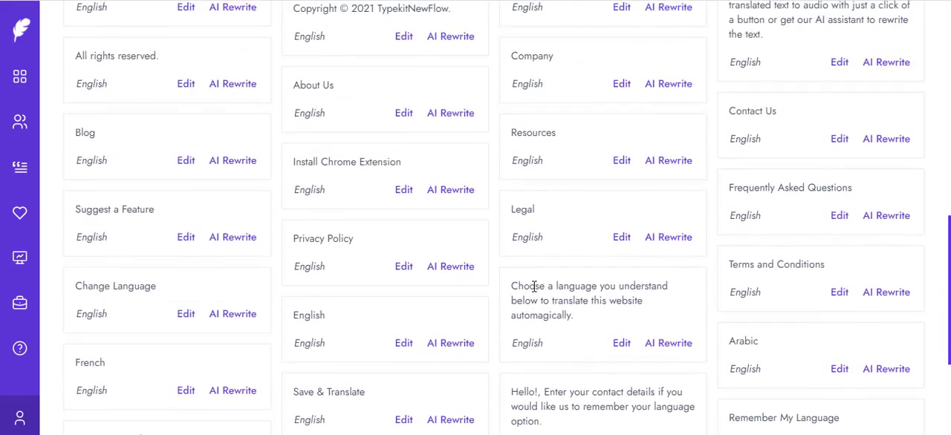
scroll(534, 287, "up", 6)
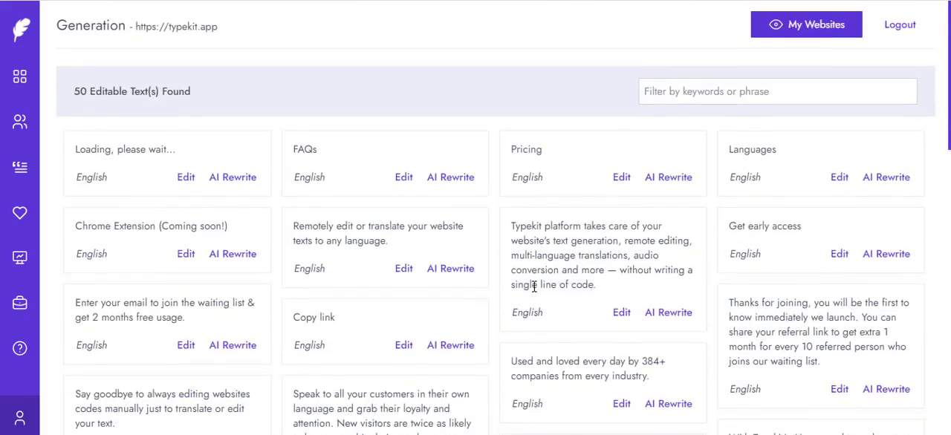
Step: Filter the editable English texts by "copy"
left_click(672, 94)
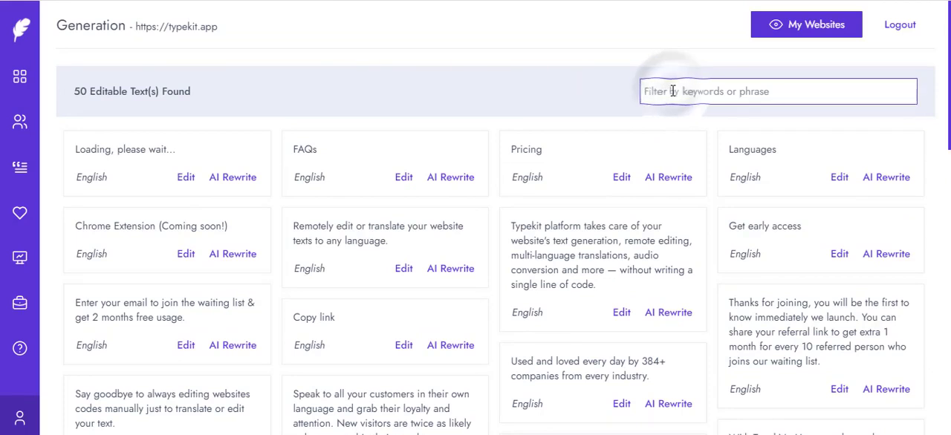
type("coyp")
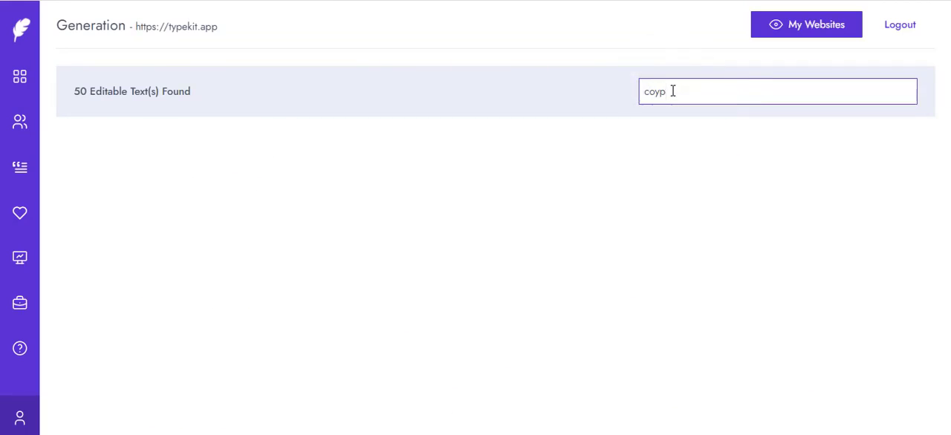
key("BackSpace")
key("BackSpace")
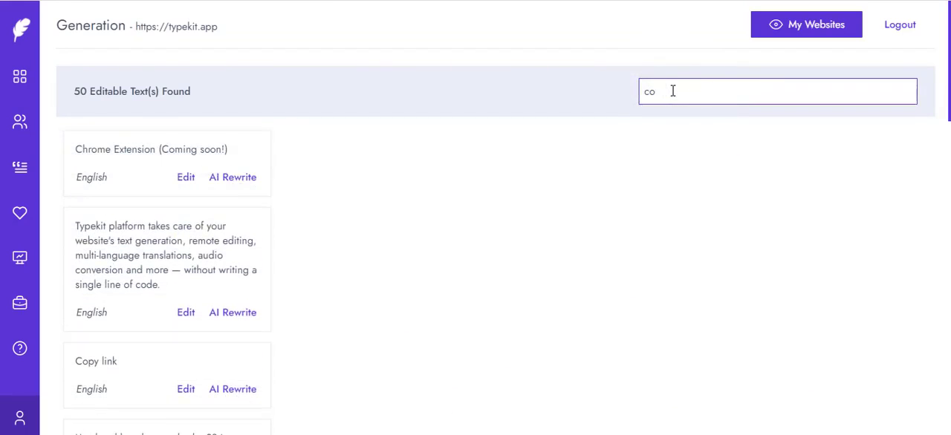
type("py")
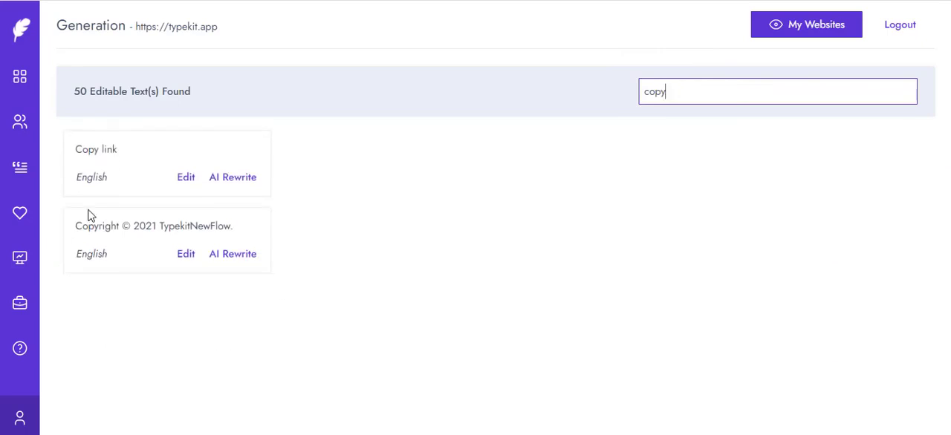
Step: Change the copyright text to "Copyright © 2021 Typekit App." and save it
left_click(187, 254)
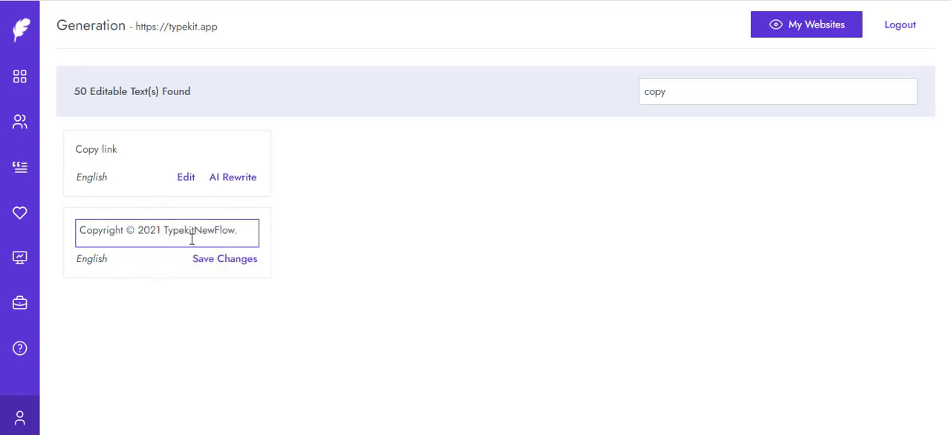
left_click_drag(236, 231, 194, 230)
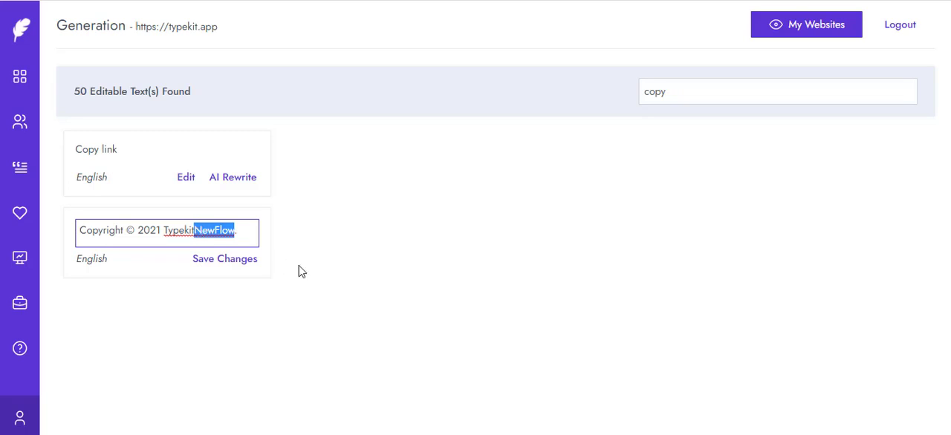
type("App.")
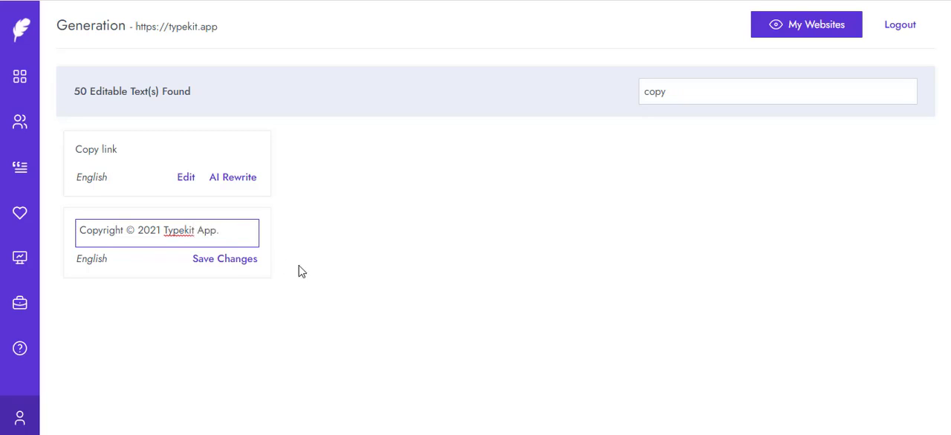
left_click(238, 270)
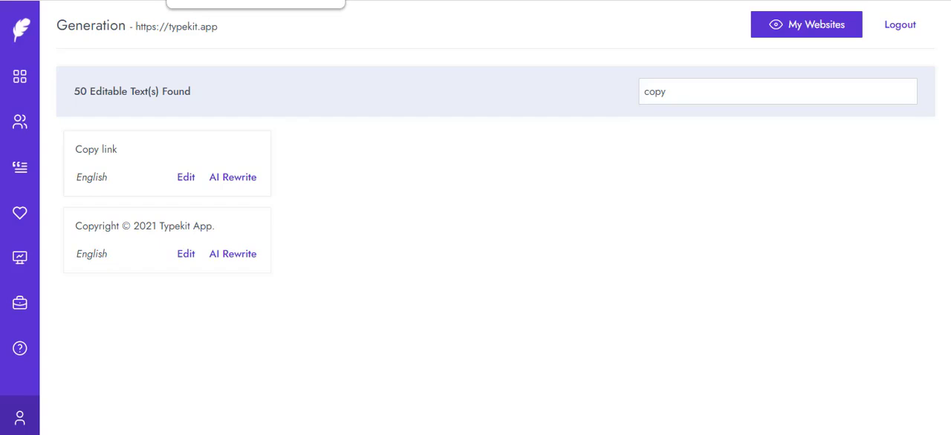
Step: Switch to the live Typekit website, translate it to English with the language widget, and check the copyright text in the footer
left_click(256, 0)
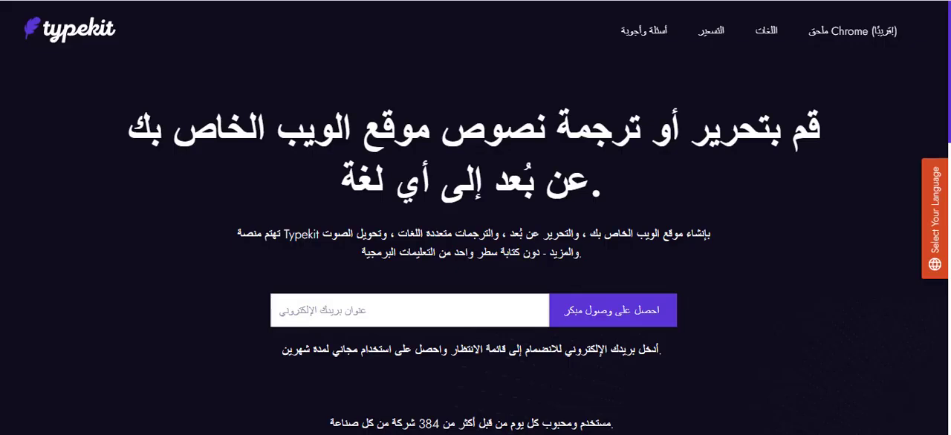
left_click(935, 249)
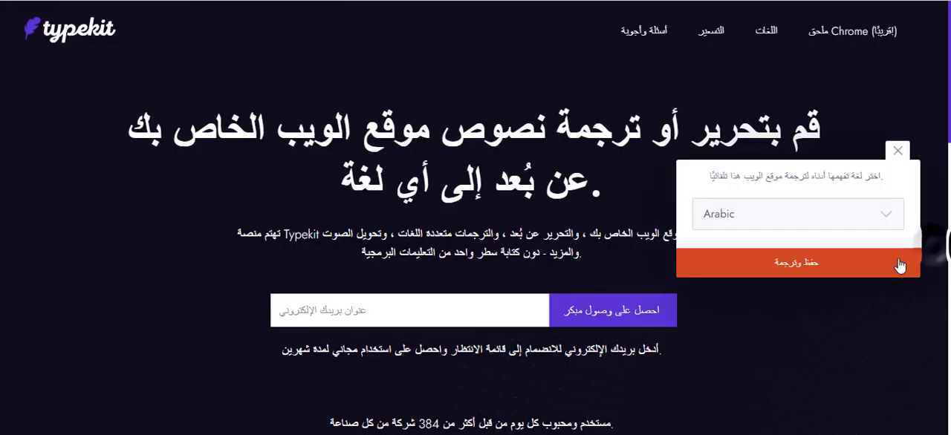
left_click(869, 230)
left_click(844, 307)
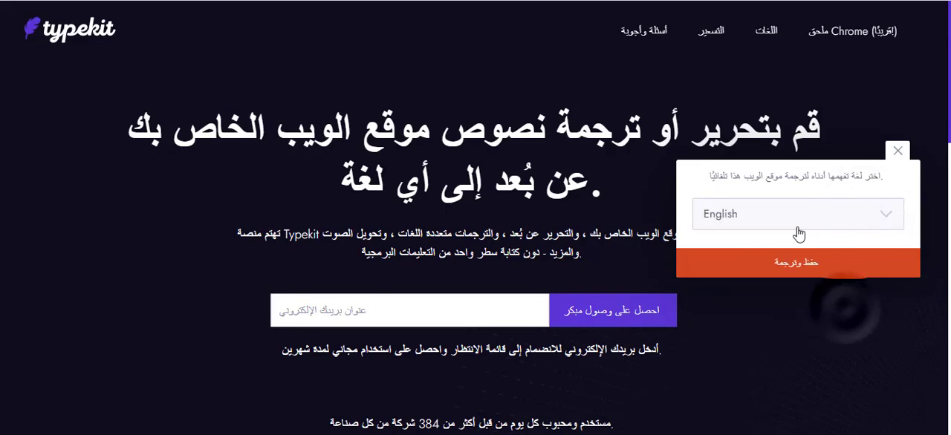
left_click(804, 265)
scroll(819, 242, "down", 15)
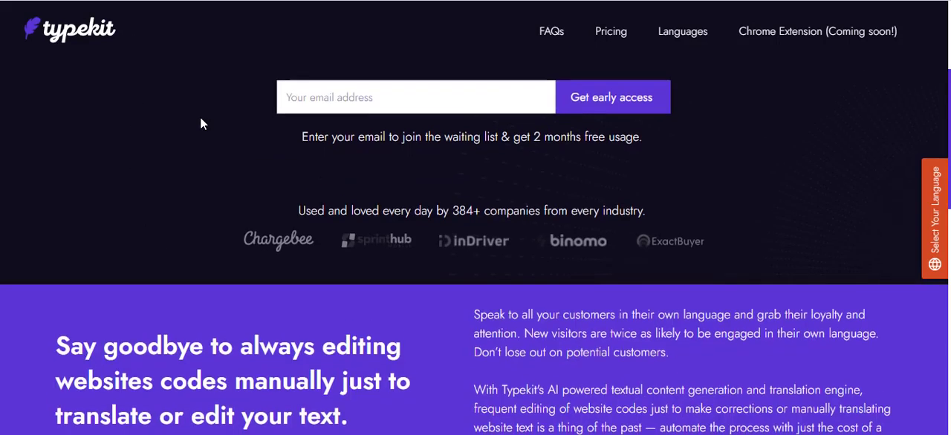
scroll(201, 117, "down", 15)
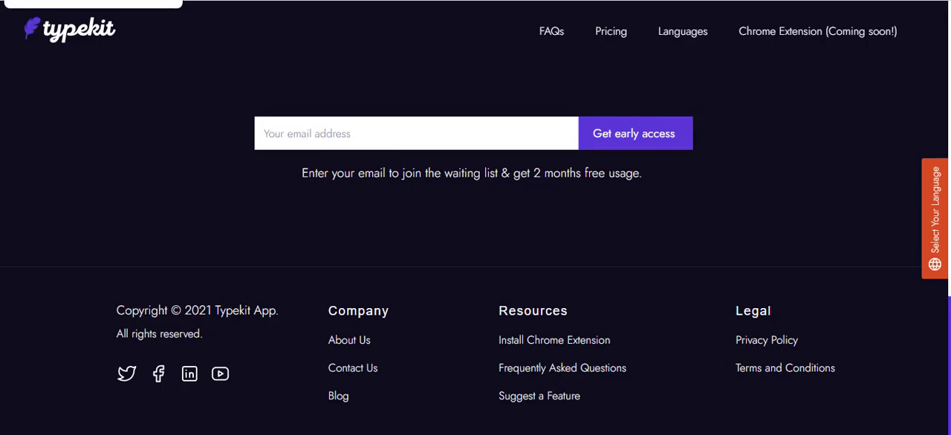
Step: Return to the editable texts in the dashboard, try filtering them by "foot", and clear the filter
left_click(75, 1)
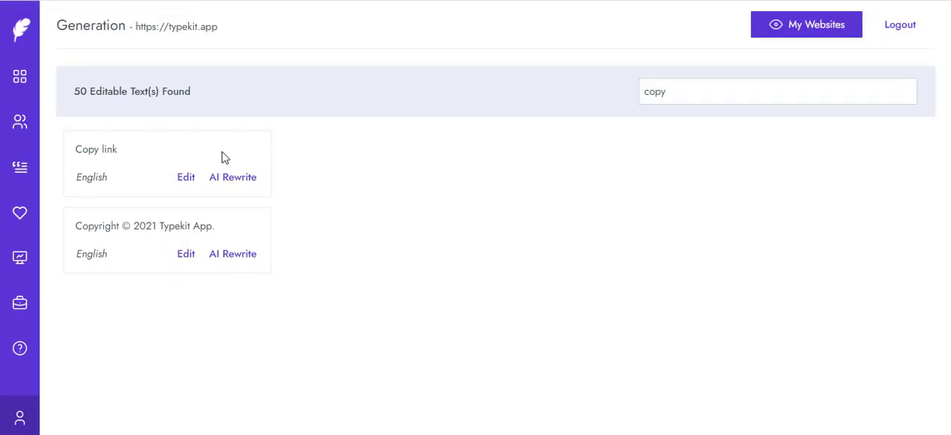
double_click(675, 99)
type("foot")
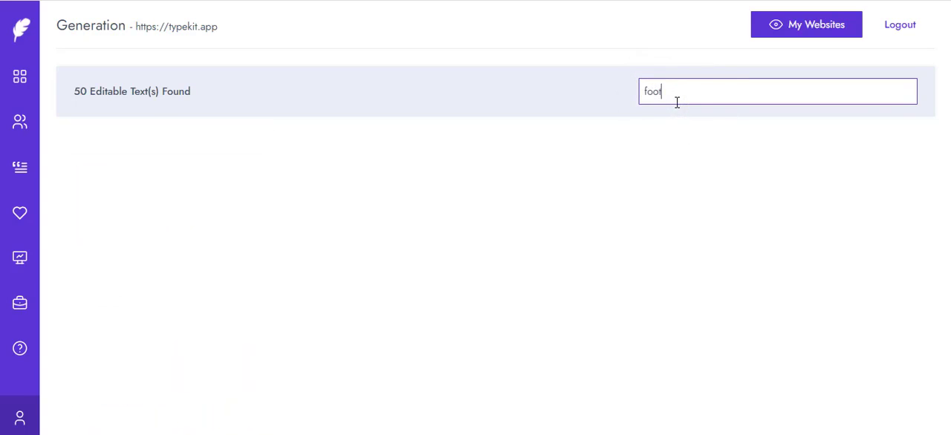
key("BackSpace")
key("BackSpace")
key("BackSpace")
key("BackSpace")
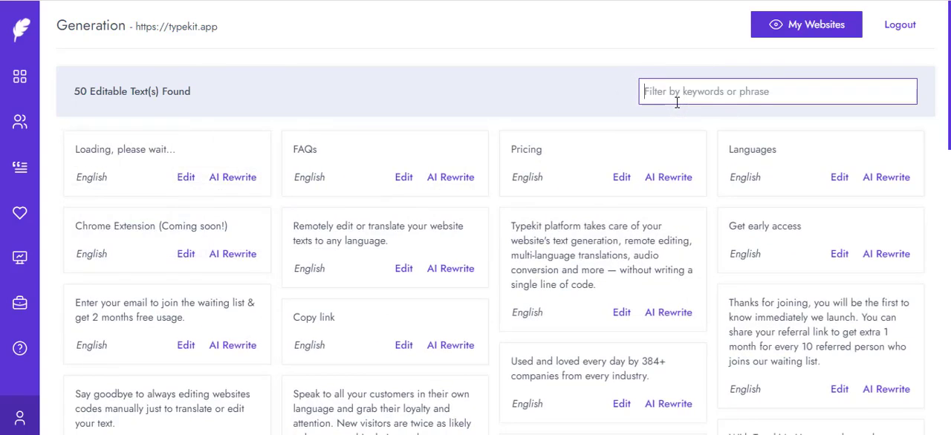